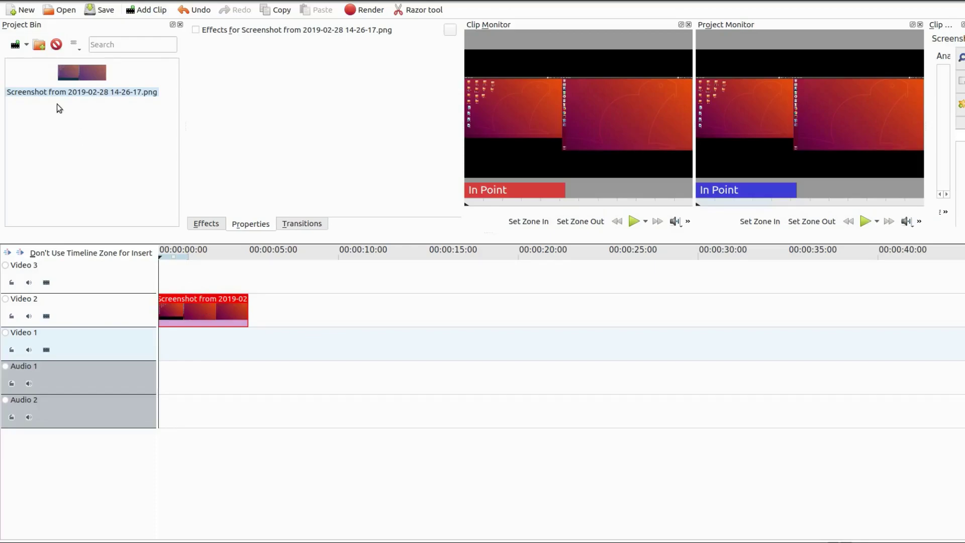
# Create a new title clip with the screenshot frame shown as its background
pyautogui.click(27, 47)
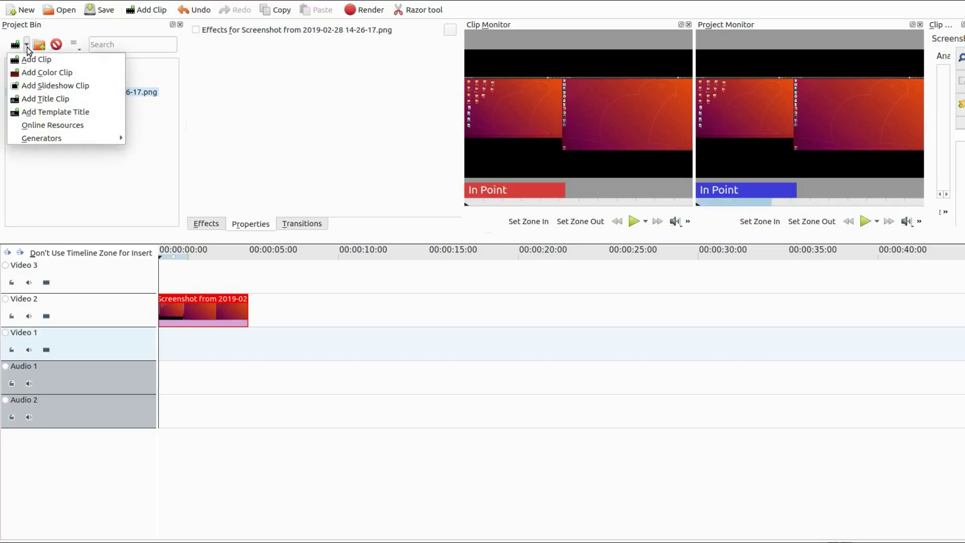
pyautogui.click(34, 101)
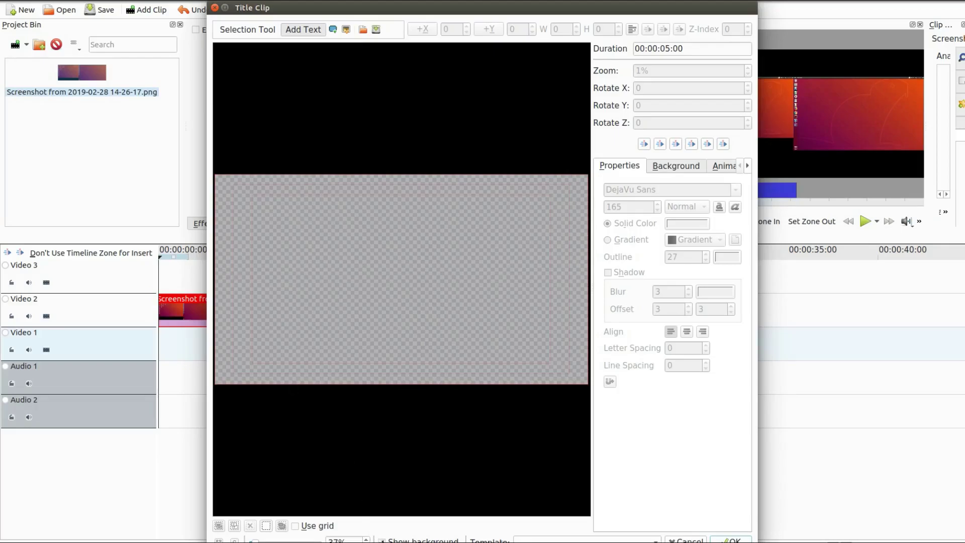
pyautogui.click(382, 539)
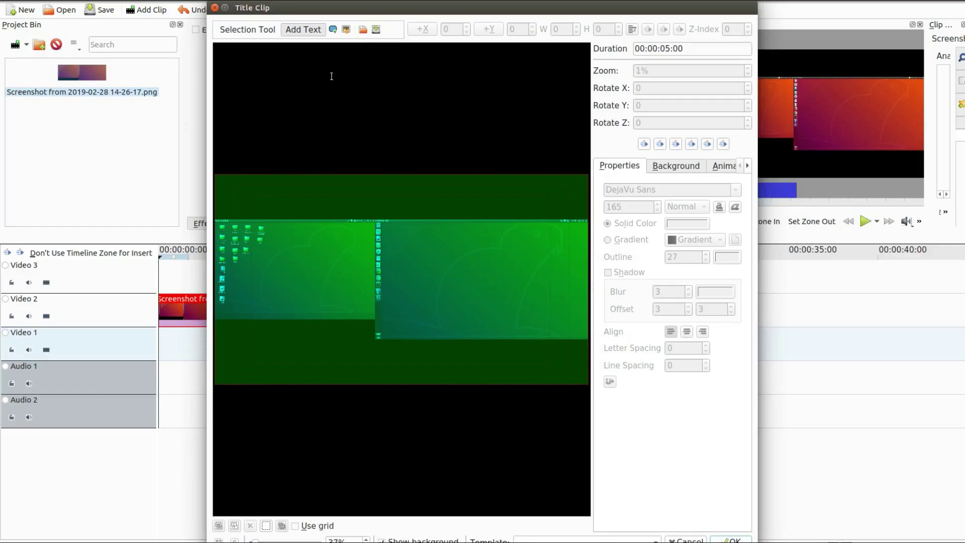
# Draw a blue rectangle covering the top black border, stretched to the frame edges
pyautogui.click(333, 31)
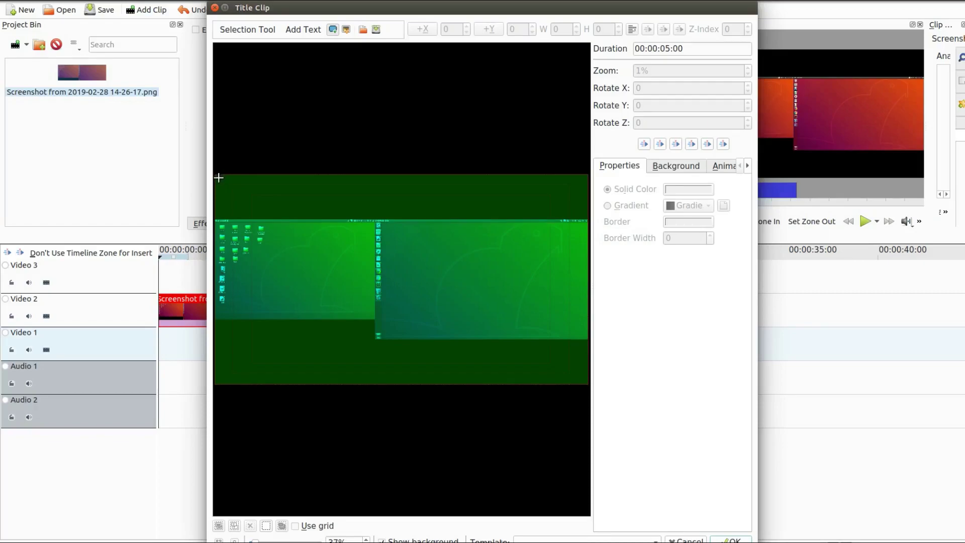
pyautogui.moveTo(218, 178)
pyautogui.mouseDown()
pyautogui.moveTo(295, 209)
pyautogui.moveTo(587, 217)
pyautogui.mouseUp()
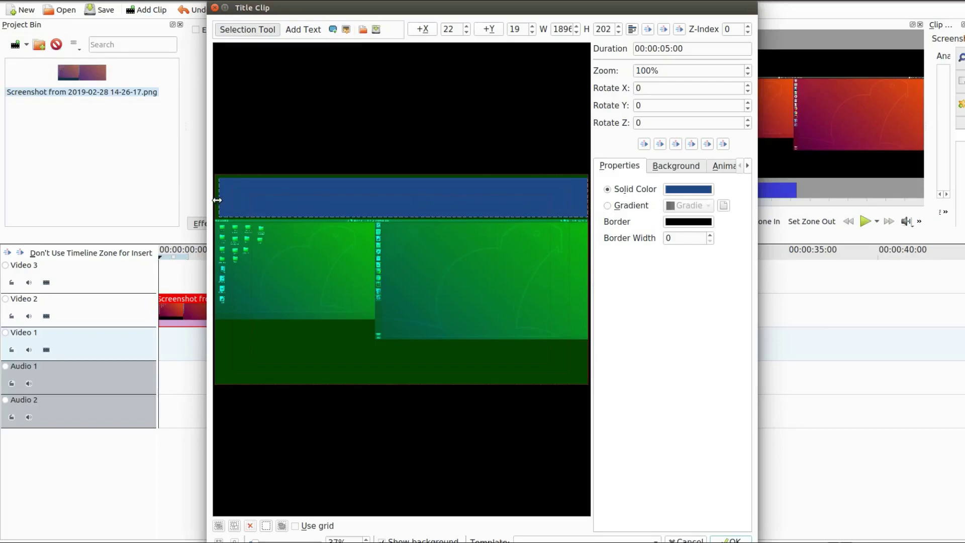
pyautogui.moveTo(216, 200); pyautogui.dragTo(213, 203)
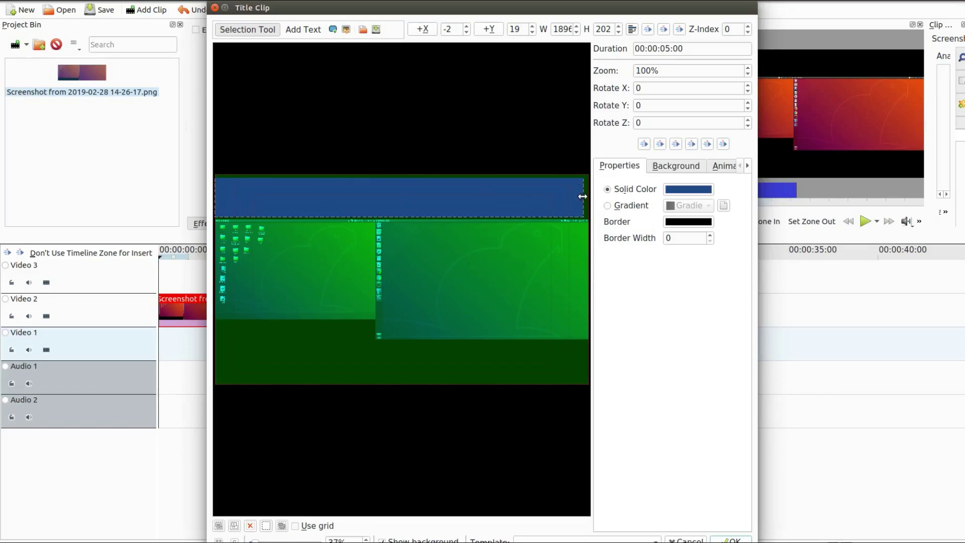
pyautogui.moveTo(582, 196); pyautogui.dragTo(589, 194)
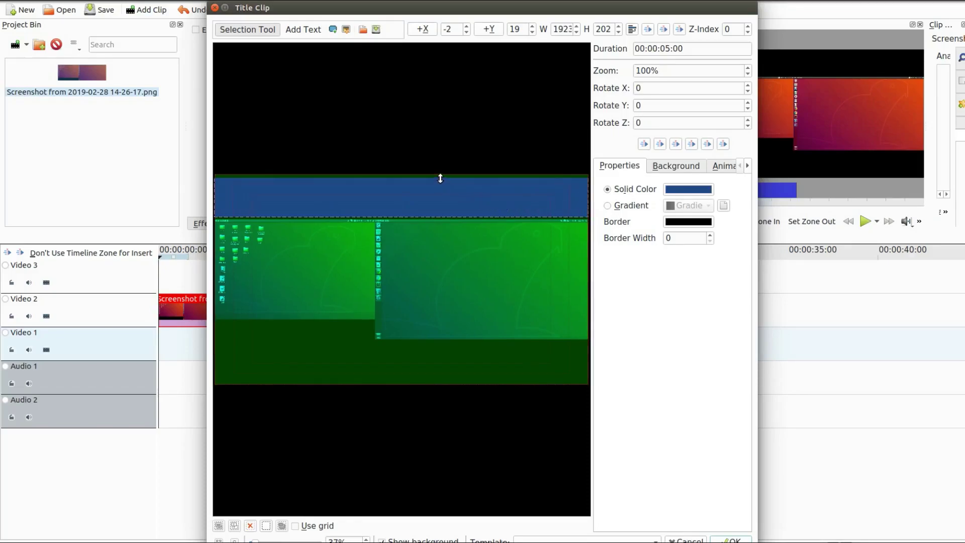
pyautogui.moveTo(440, 178); pyautogui.dragTo(440, 173)
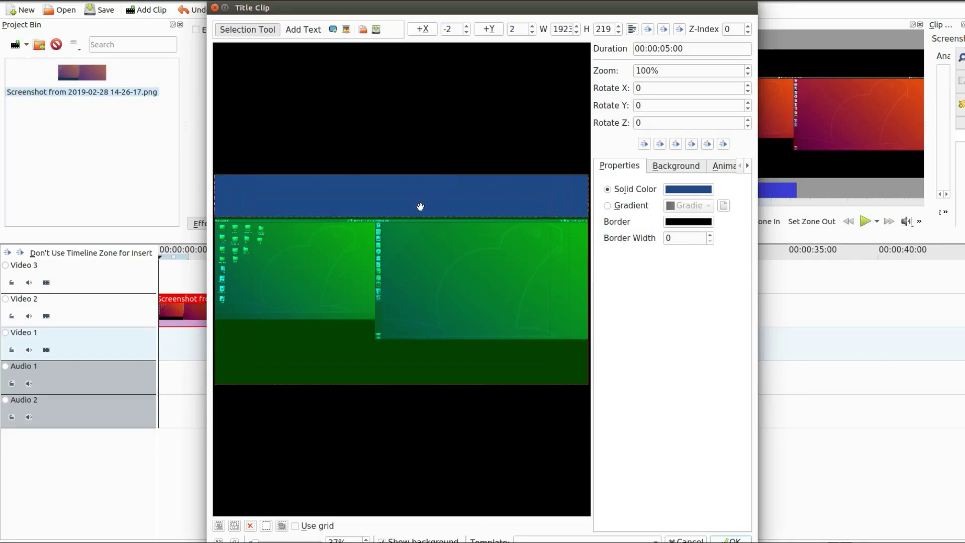
pyautogui.moveTo(410, 214); pyautogui.dragTo(412, 218)
pyautogui.click(417, 253)
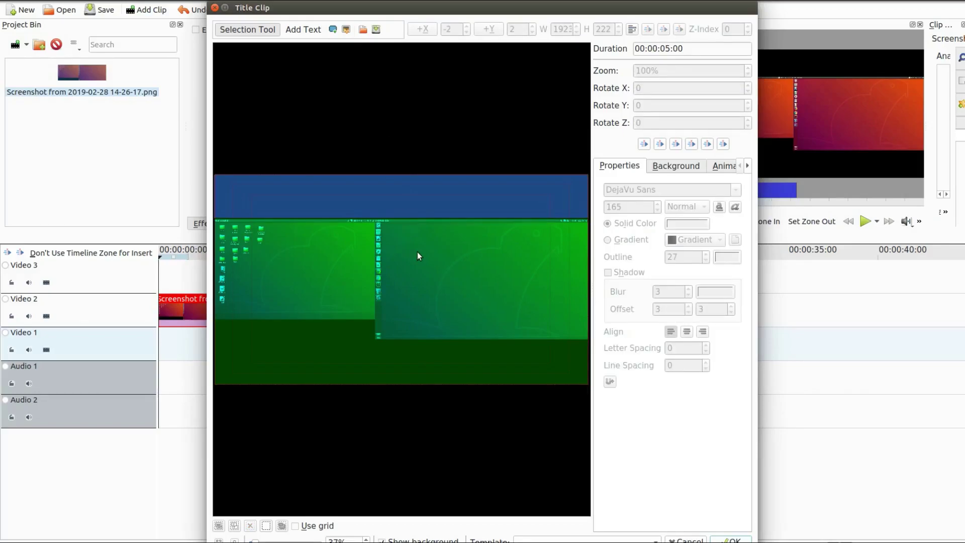
# Draw blue rectangles over the lower-right and lower-left black areas and adjust their edges
pyautogui.click(332, 29)
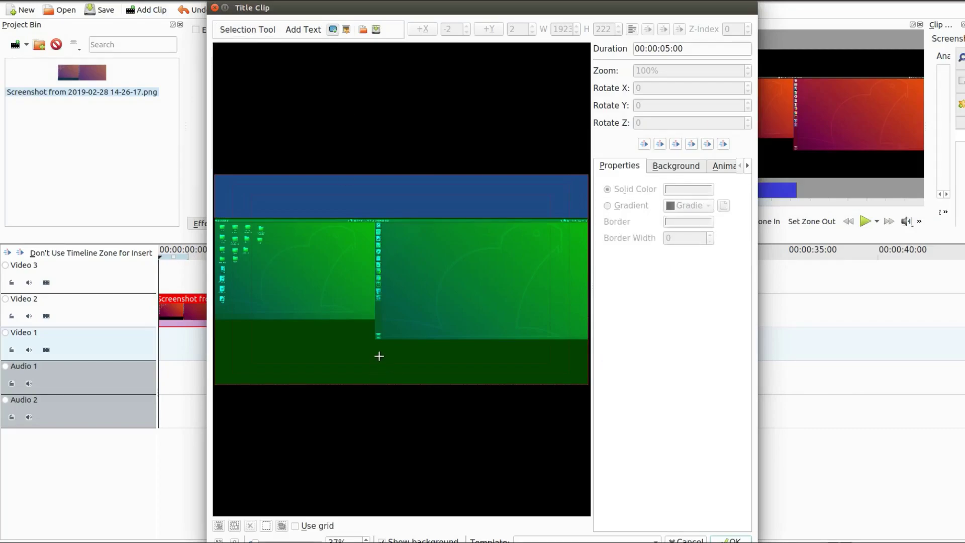
pyautogui.moveTo(378, 347); pyautogui.dragTo(588, 383)
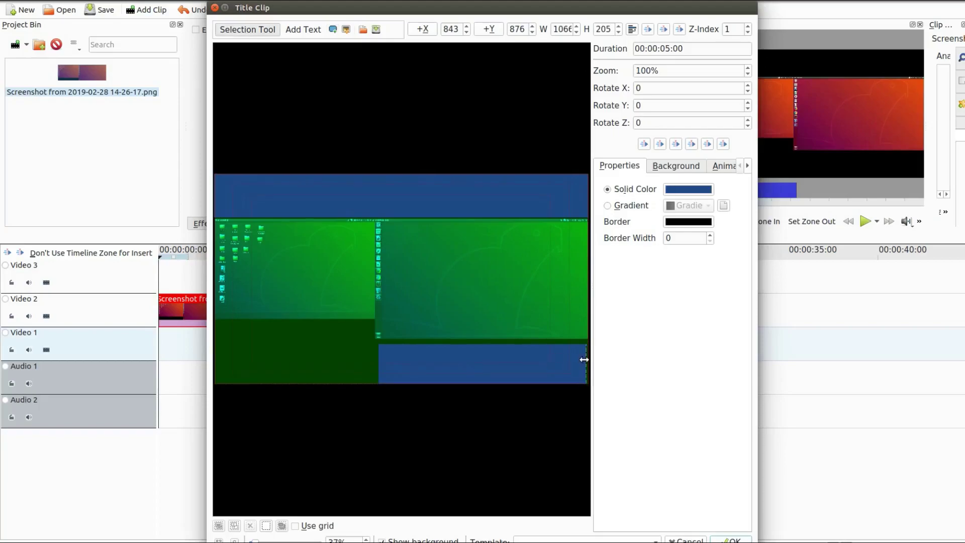
pyautogui.moveTo(512, 346); pyautogui.dragTo(513, 338)
pyautogui.moveTo(377, 366); pyautogui.dragTo(375, 367)
pyautogui.hotkey('alt', 'r')
pyautogui.moveTo(215, 326); pyautogui.dragTo(374, 383)
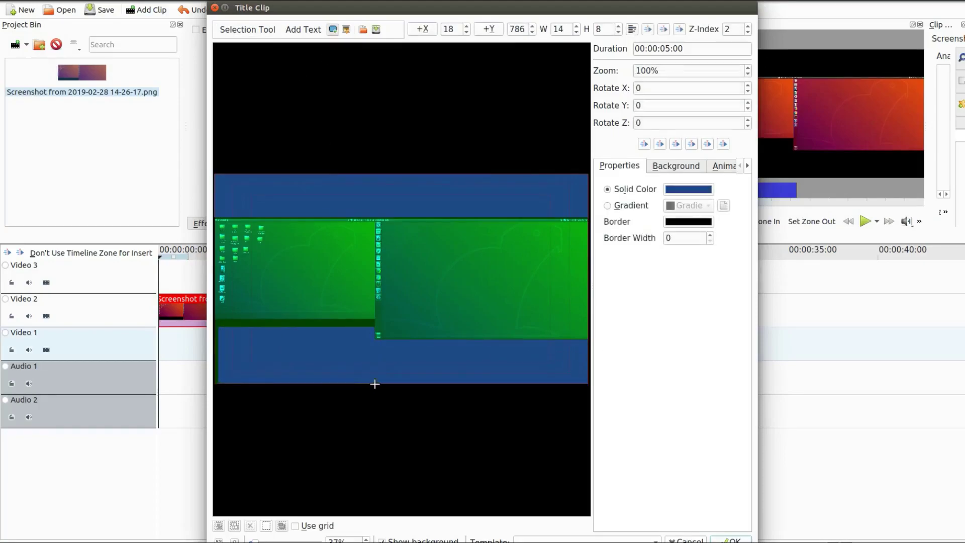
pyautogui.moveTo(288, 326); pyautogui.dragTo(287, 318)
pyautogui.click(399, 215)
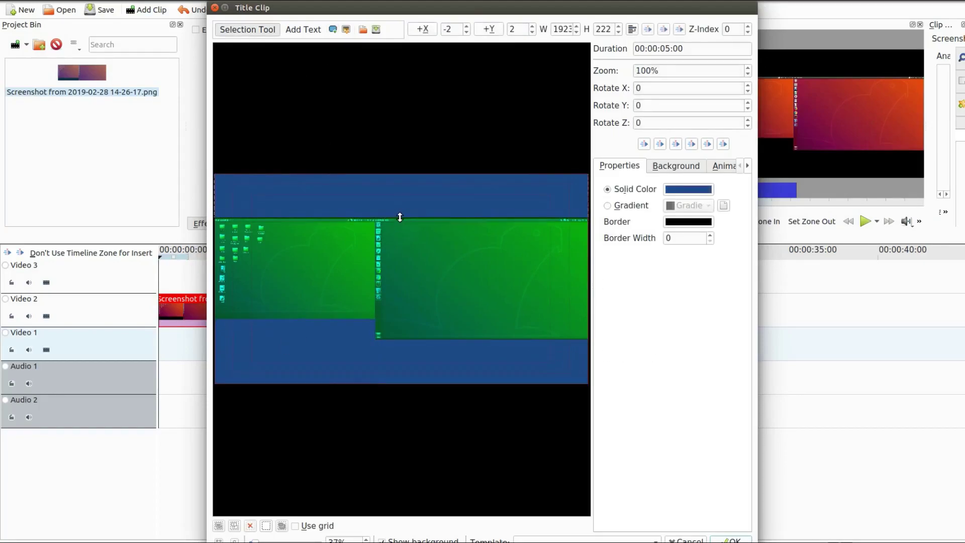
pyautogui.click(413, 252)
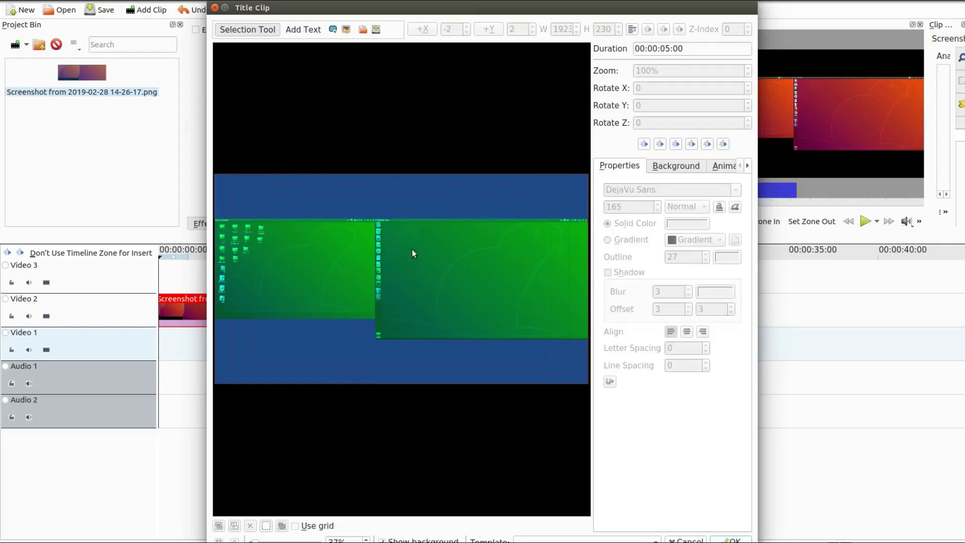
# Save the title and place it on Video 3 at 00:00:00 above the screenshot
pyautogui.click(729, 537)
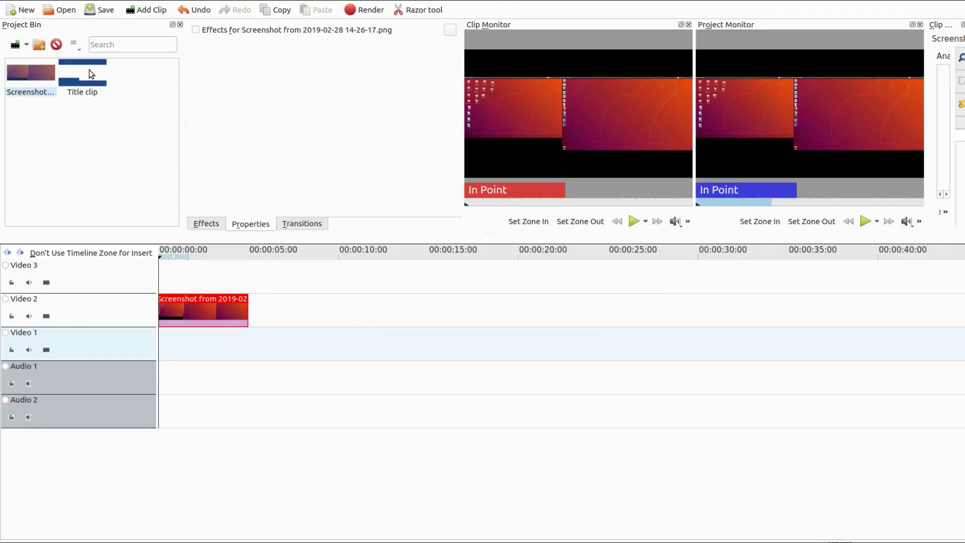
pyautogui.moveTo(89, 70); pyautogui.dragTo(192, 275)
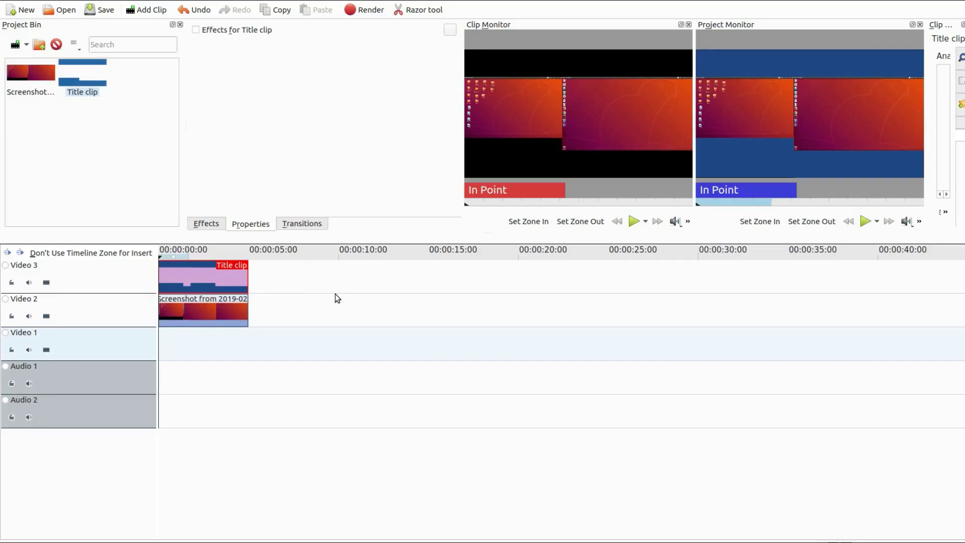
# Copy the screenshot clip and paste it on Video 2 starting at 5 seconds
pyautogui.rightClick(204, 310)
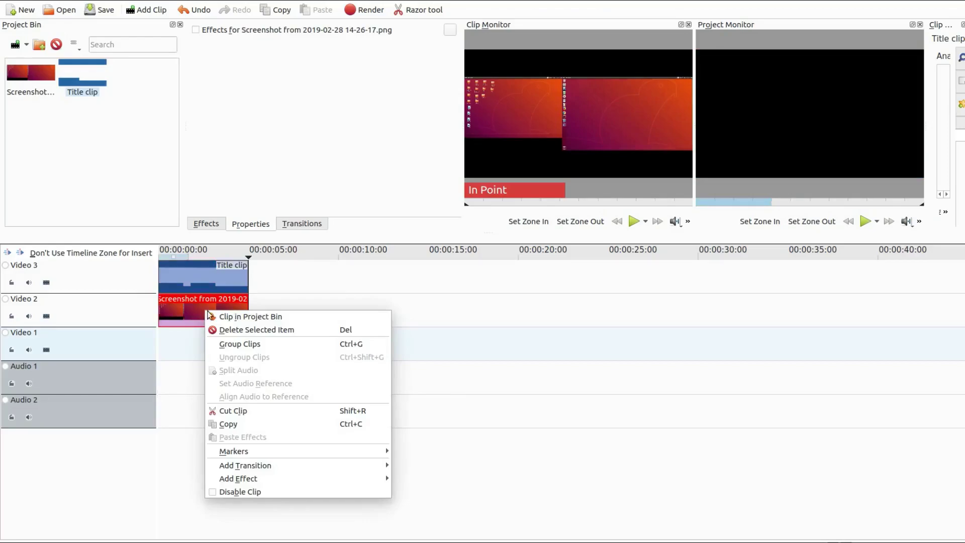
pyautogui.click(233, 427)
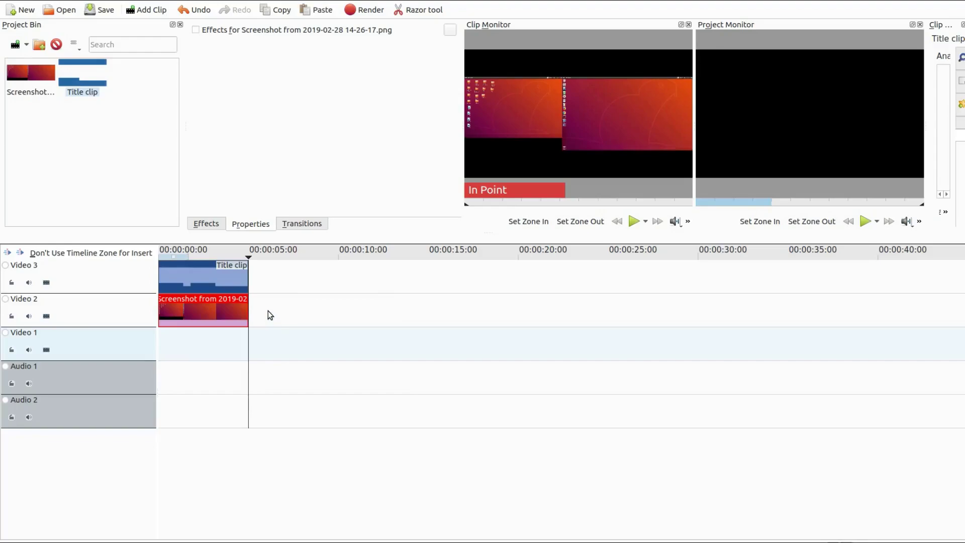
pyautogui.rightClick(328, 310)
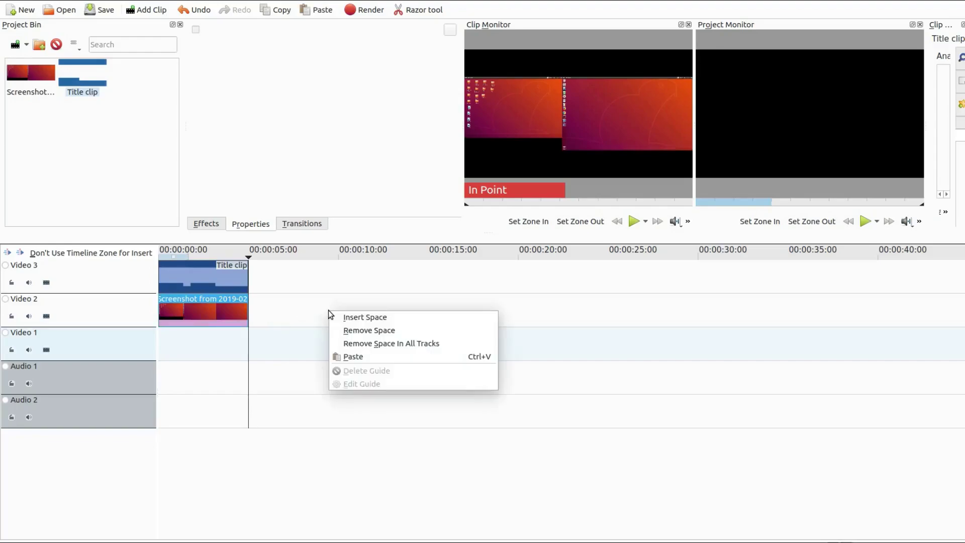
pyautogui.click(349, 356)
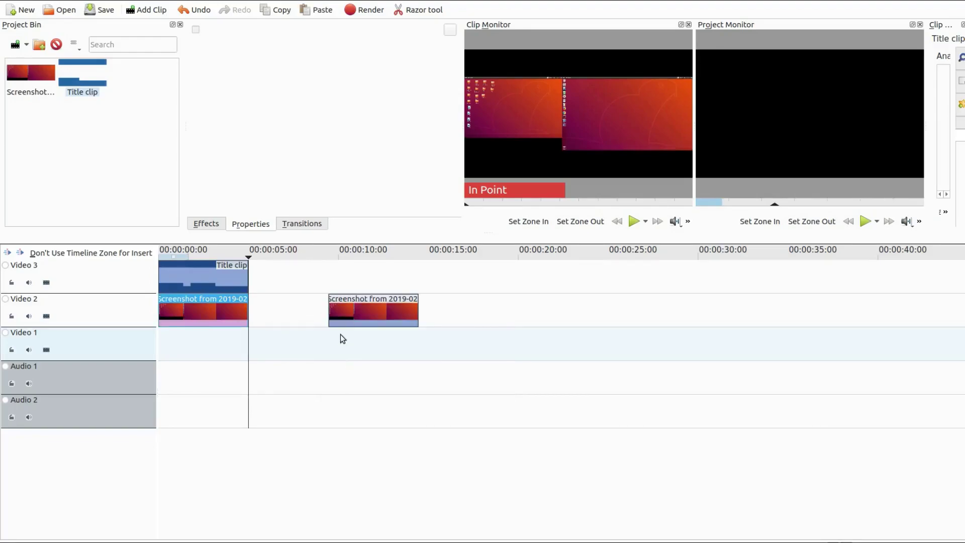
pyautogui.click(366, 312)
pyautogui.moveTo(365, 312); pyautogui.dragTo(255, 314)
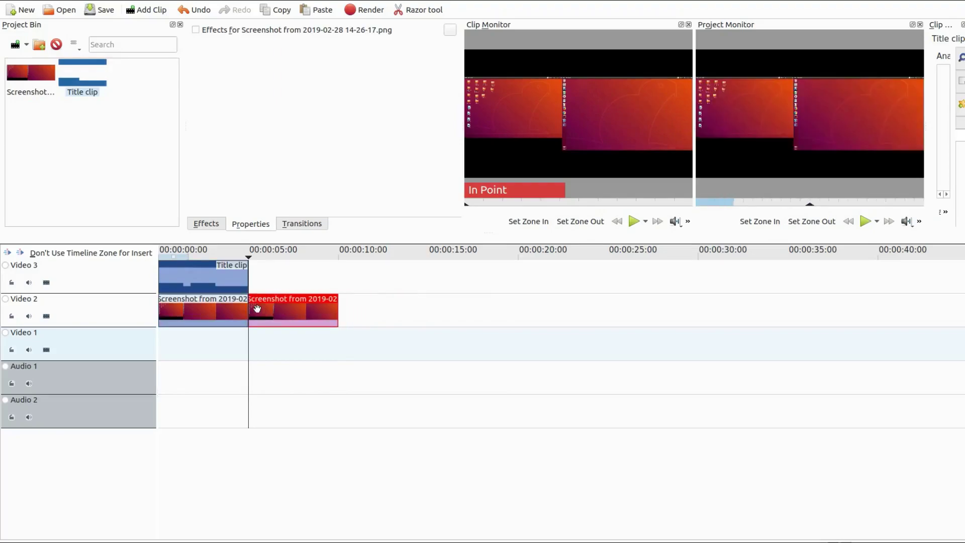
# Copy the title clip and paste it on Video 3 starting at 5 seconds
pyautogui.rightClick(212, 279)
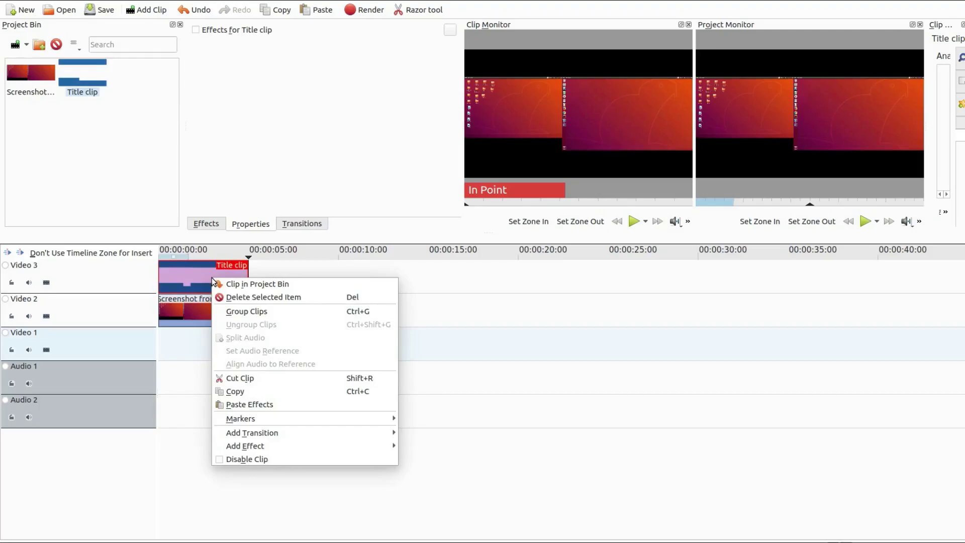
pyautogui.click(242, 390)
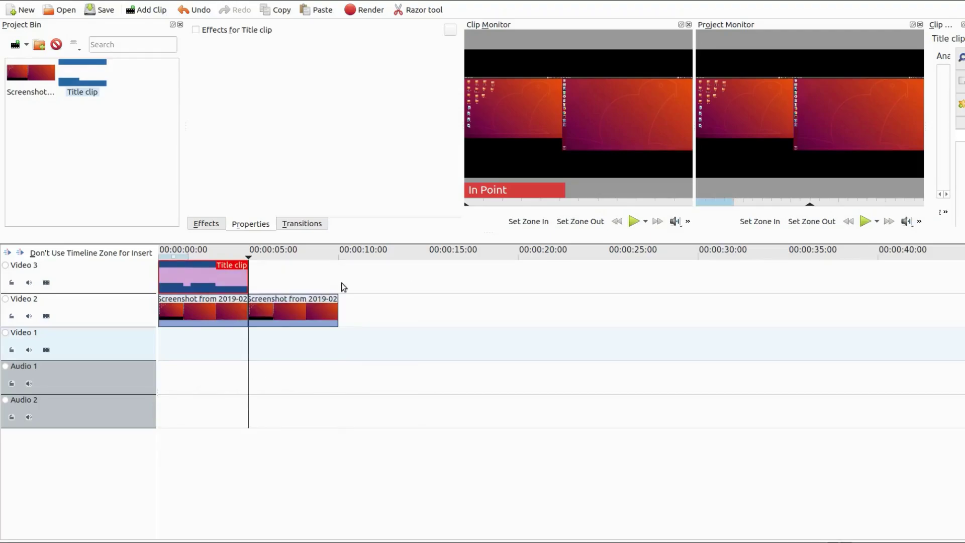
pyautogui.rightClick(366, 277)
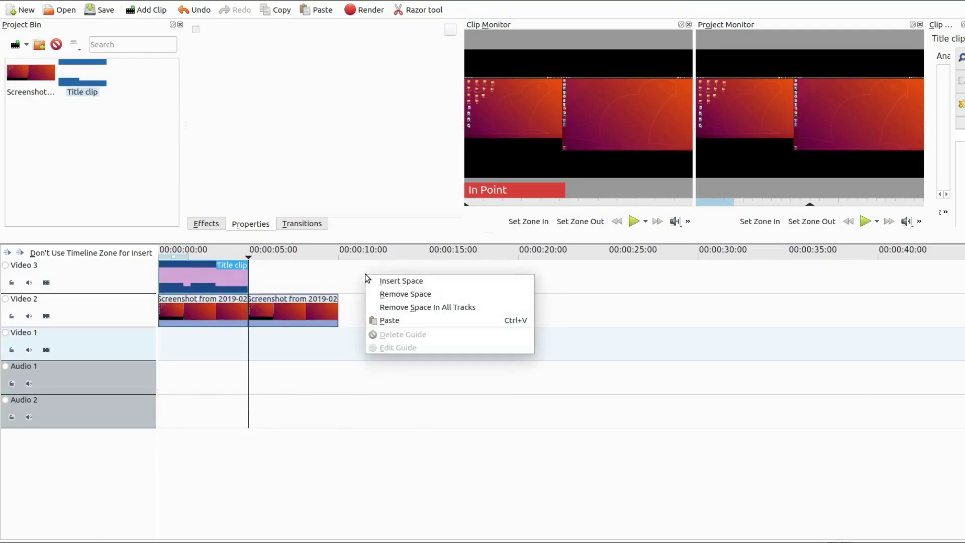
pyautogui.click(382, 320)
pyautogui.moveTo(407, 280); pyautogui.dragTo(284, 276)
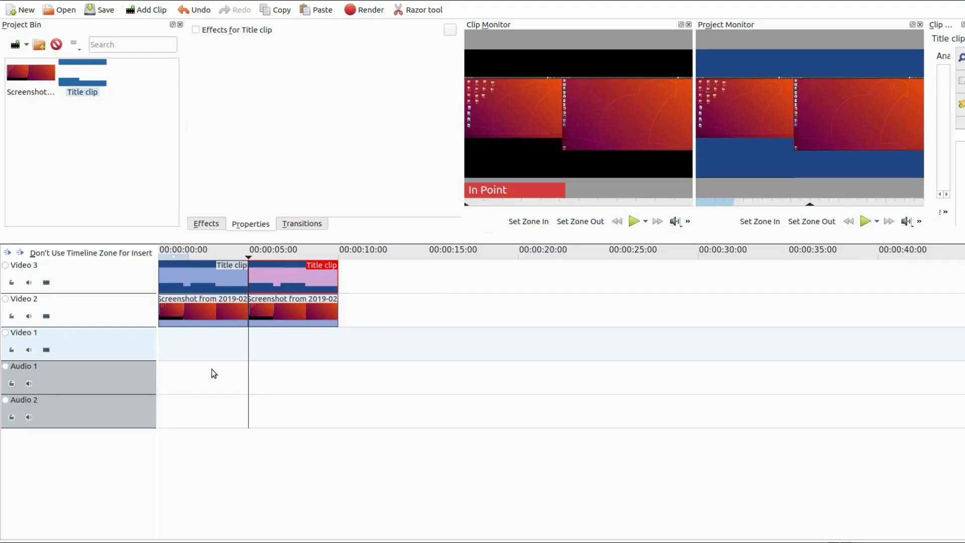
pyautogui.click(181, 347)
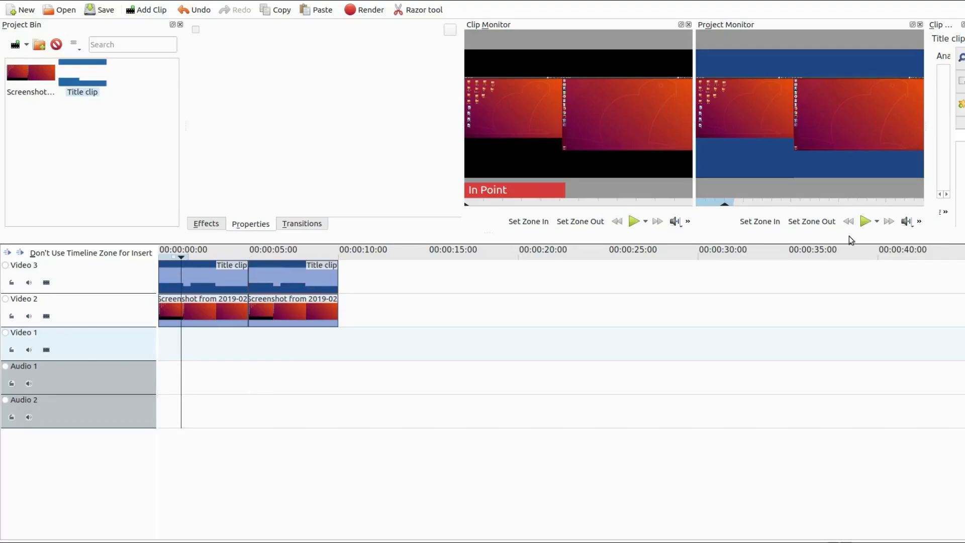
pyautogui.click(864, 221)
pyautogui.click(371, 11)
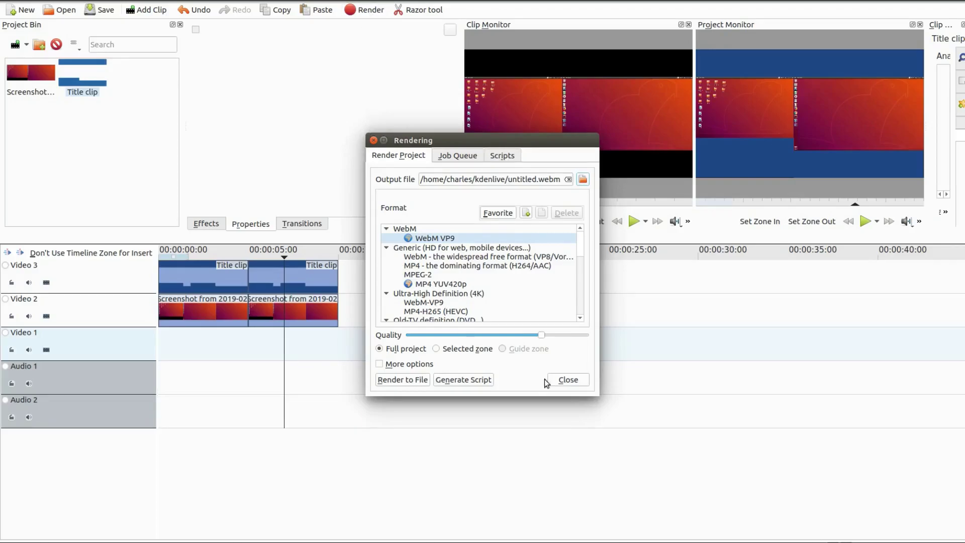
pyautogui.click(566, 381)
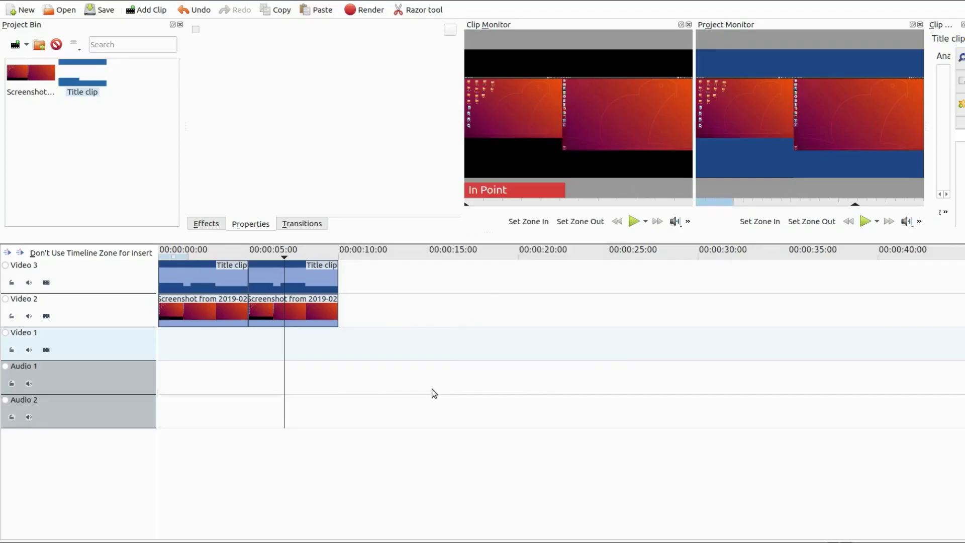